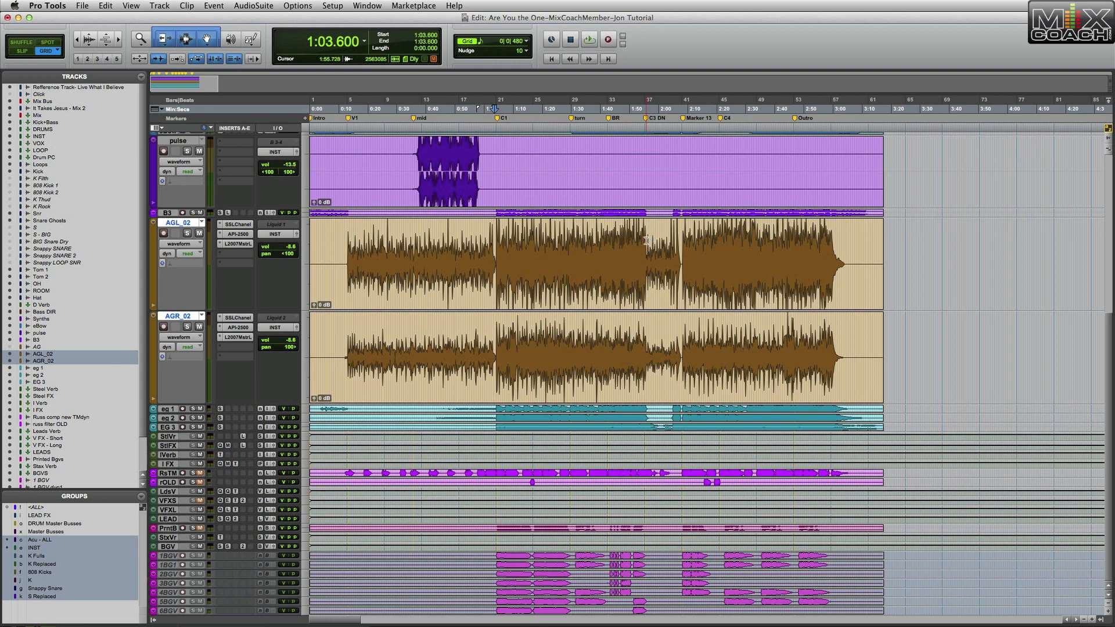
Step: Duplicate the AGL_02 and AGR_02 tracks once without active or alternate playlists, inserting the copies after the last selected track
double_click(539, 244)
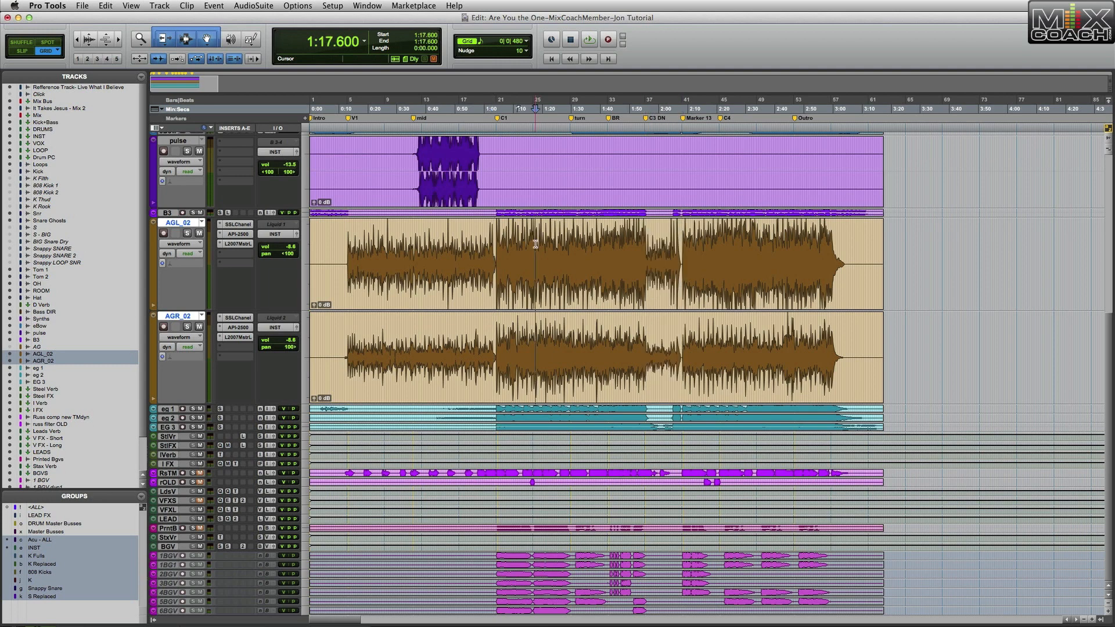
right_click(194, 223)
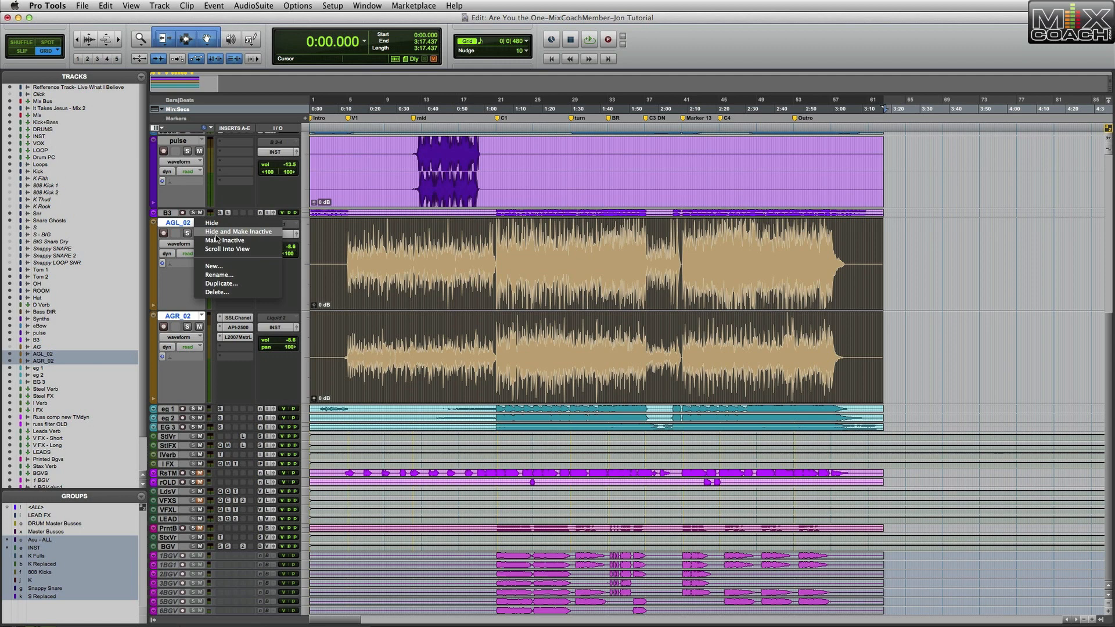
left_click(217, 284)
left_click(634, 258)
left_click(634, 272)
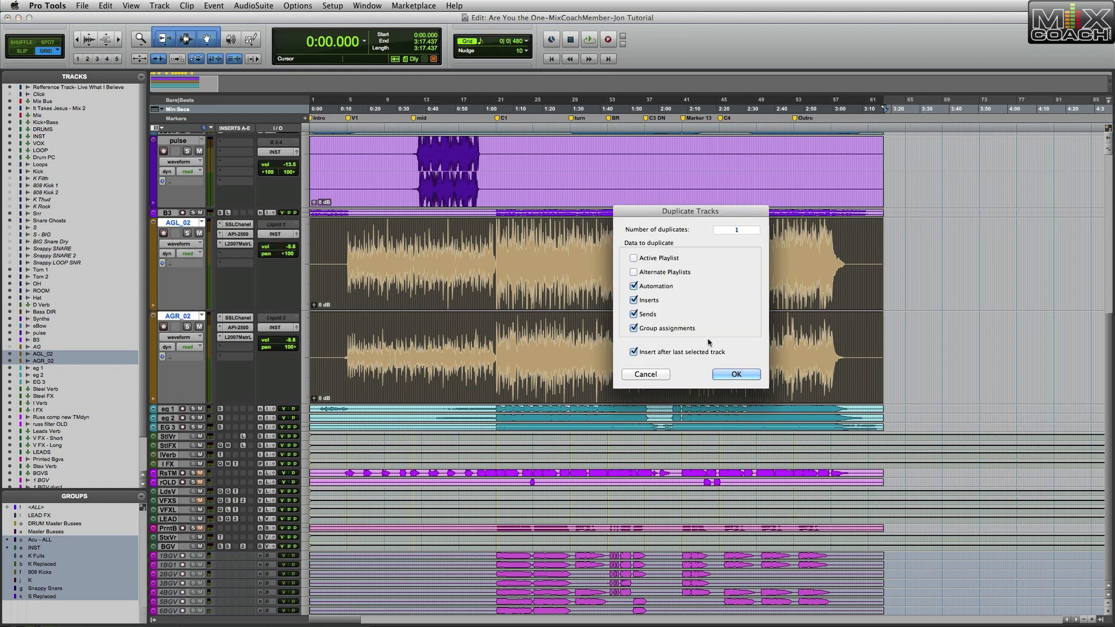
left_click(730, 375)
Step: Disable the Acu - ALL and INST edit groups so the acoustic guitar tracks can be edited individually near marker C1
left_click(492, 247)
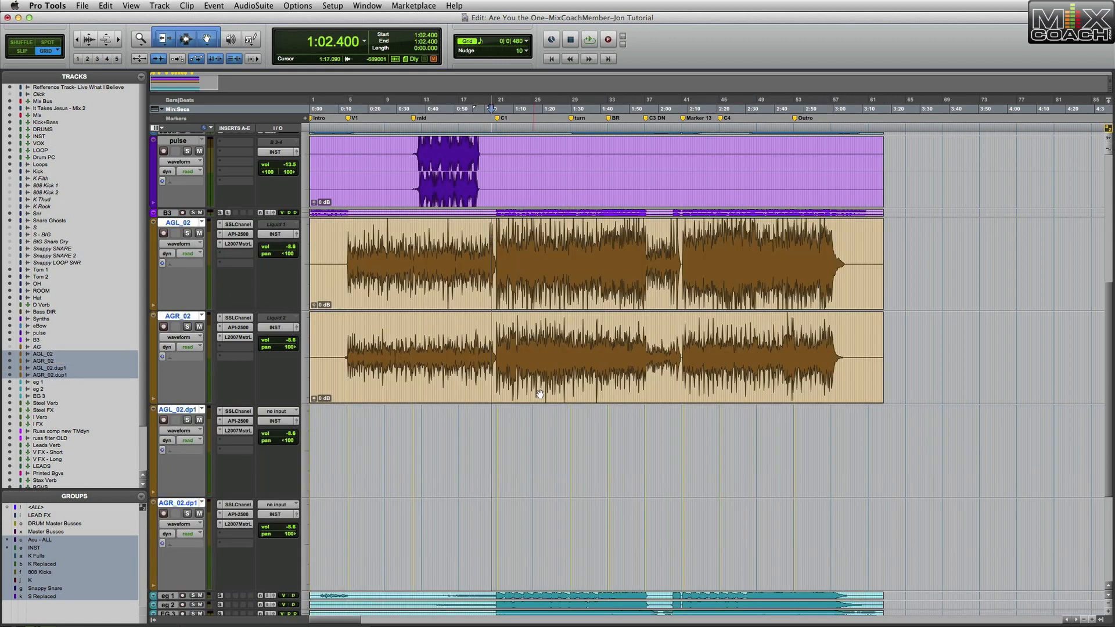
key("t")
key("t")
key("t")
key("t")
left_click(799, 234)
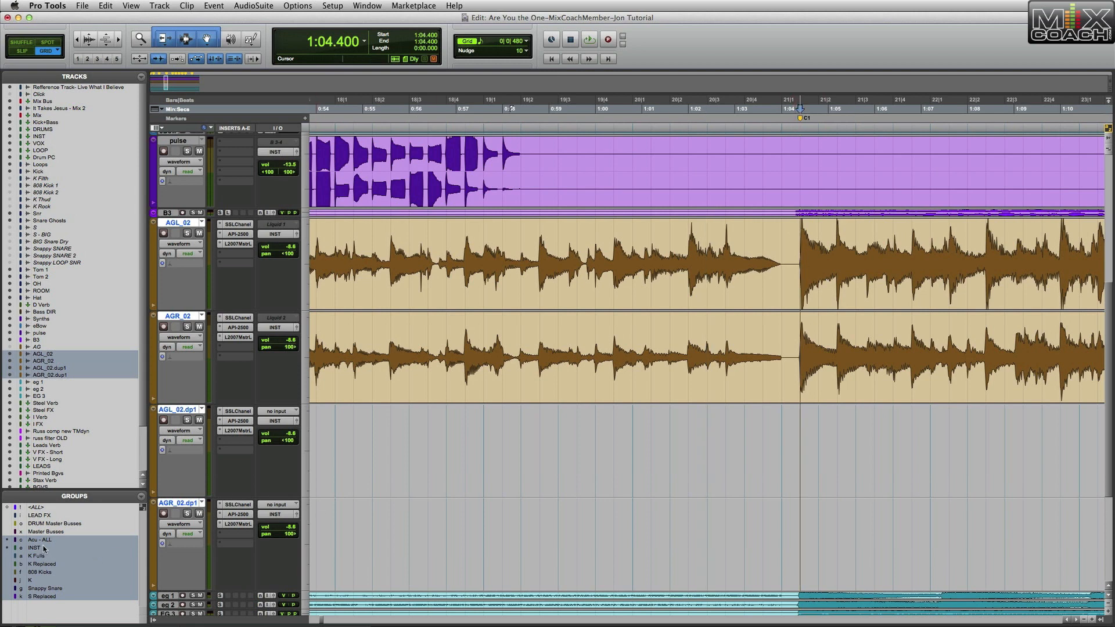
left_click(43, 547)
left_click(793, 237)
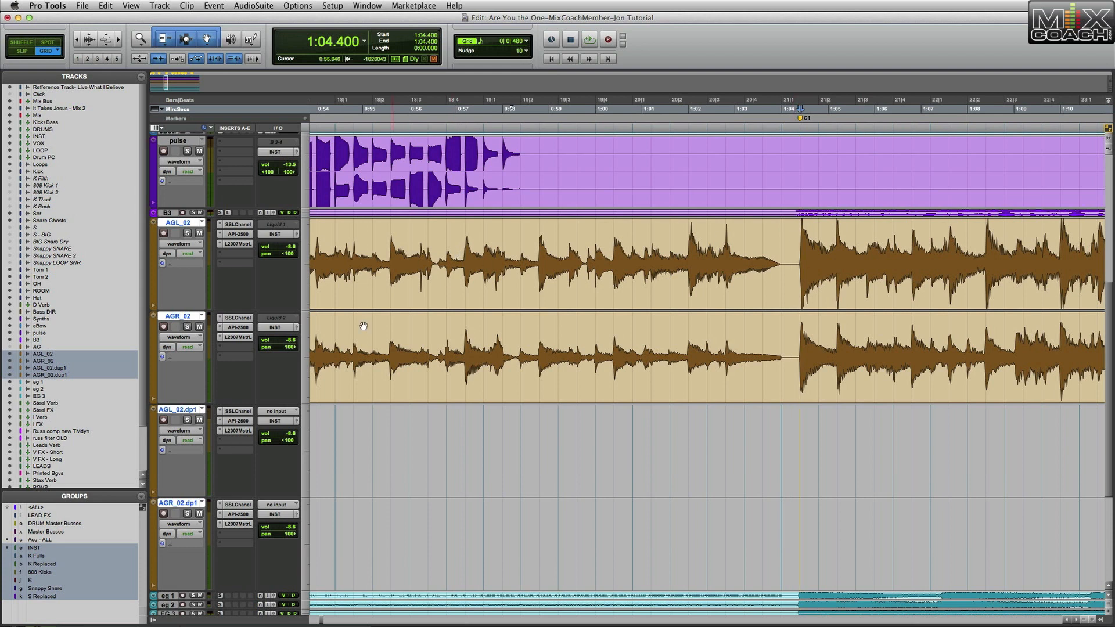
left_click(51, 552)
left_click(795, 232)
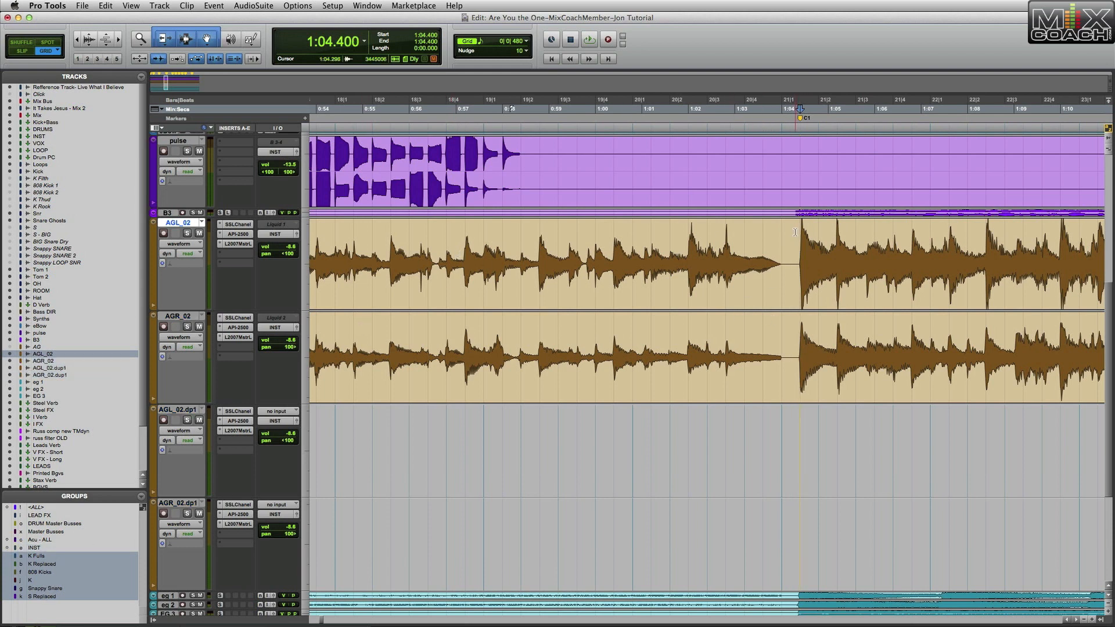
Step: Split the AGL_02 and AGR_02 clips at 1:04.214, just before marker C1
left_click(791, 237)
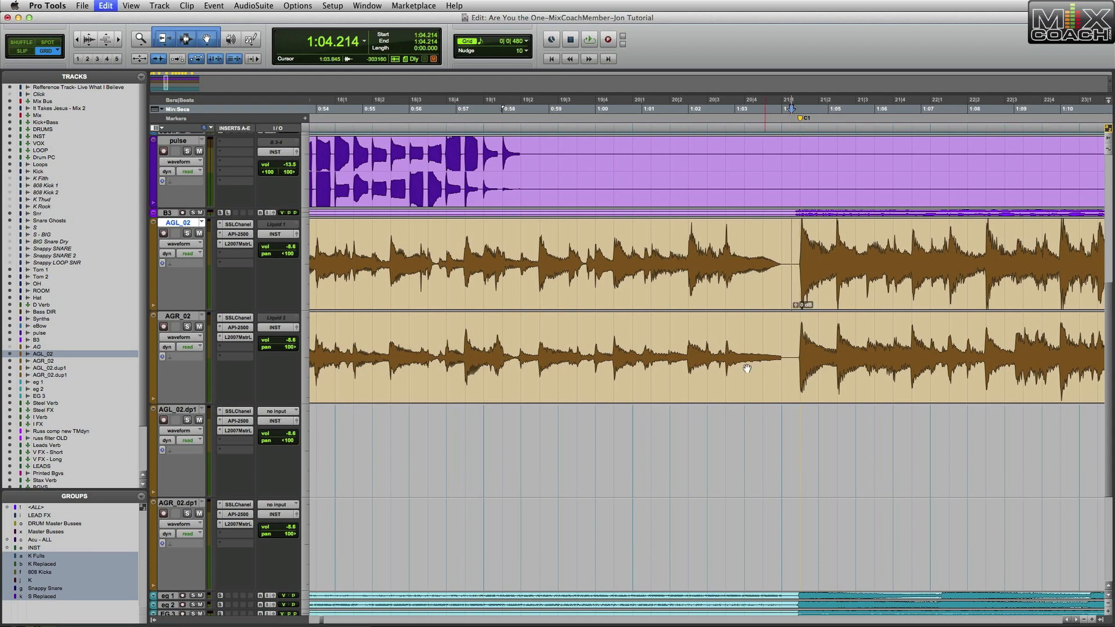
left_click(178, 317)
key("r")
key("r")
key("r")
key("r")
key("r")
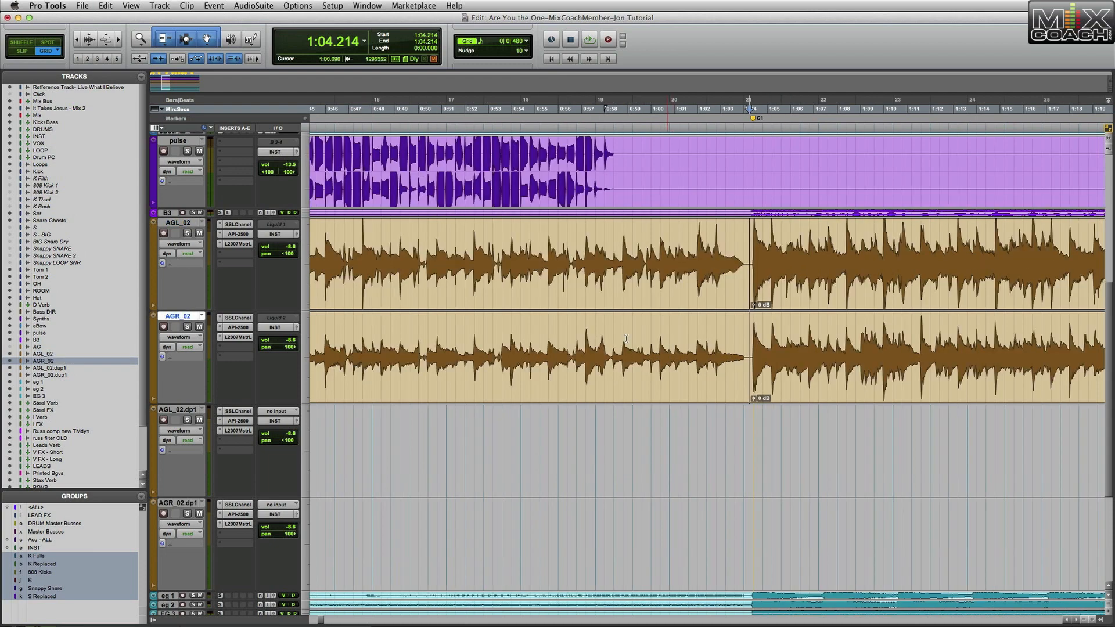
Step: Move the AGL_02 and AGR_02 clips before marker C1 onto the two duplicate tracks at the same timeline position
double_click(364, 246)
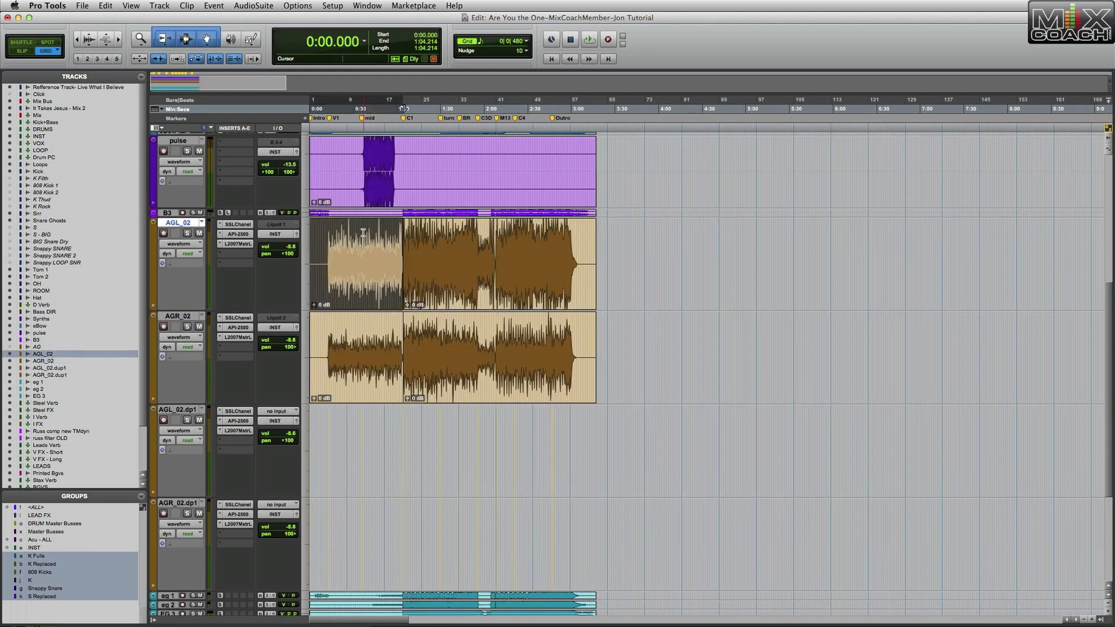
left_click(177, 316, "shift")
left_click_drag(349, 398, 322, 537)
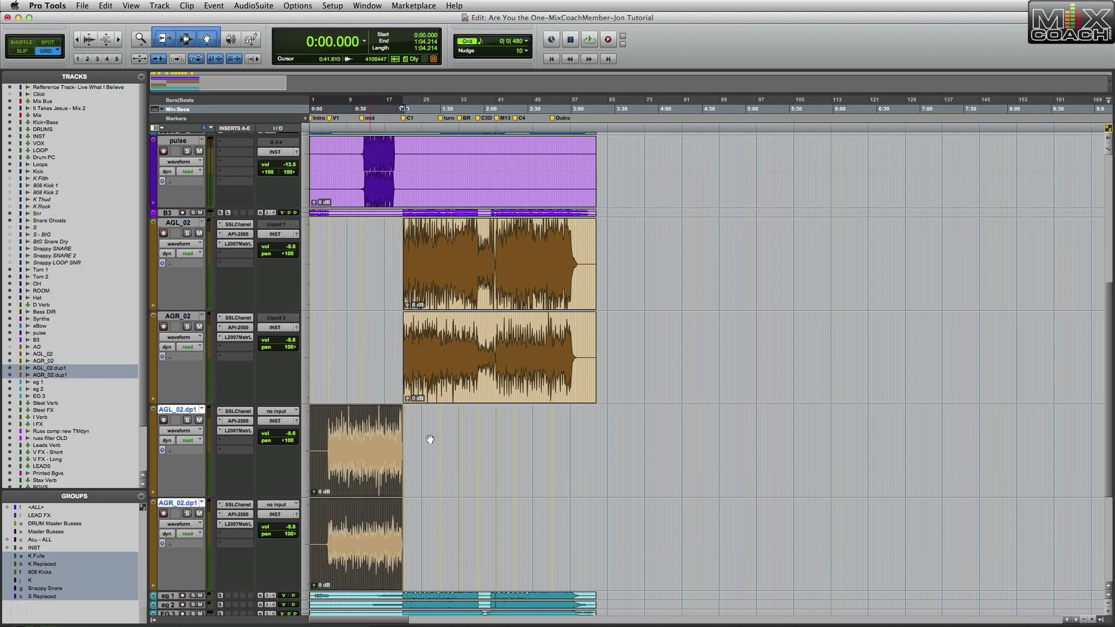
Step: Locate the C3 DN marker on the AGL_02 track and listen to the transition from 1:55.600
left_click(478, 233)
key("t")
key("t")
key("t")
key("t")
key("t")
key("t")
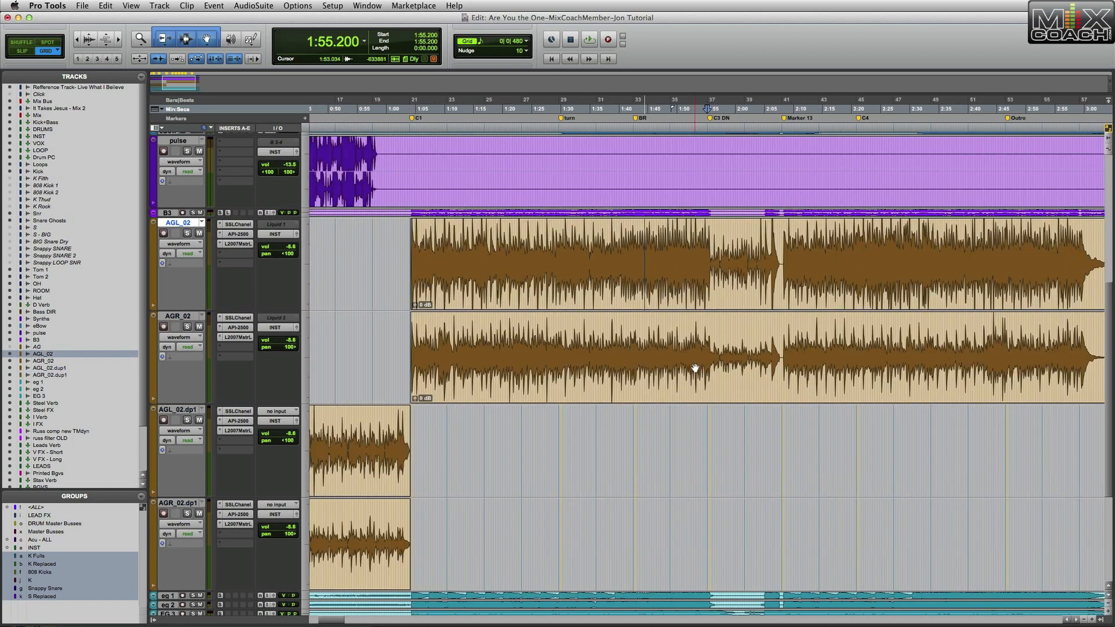
key("space")
key("space")
left_click(741, 241)
key("space")
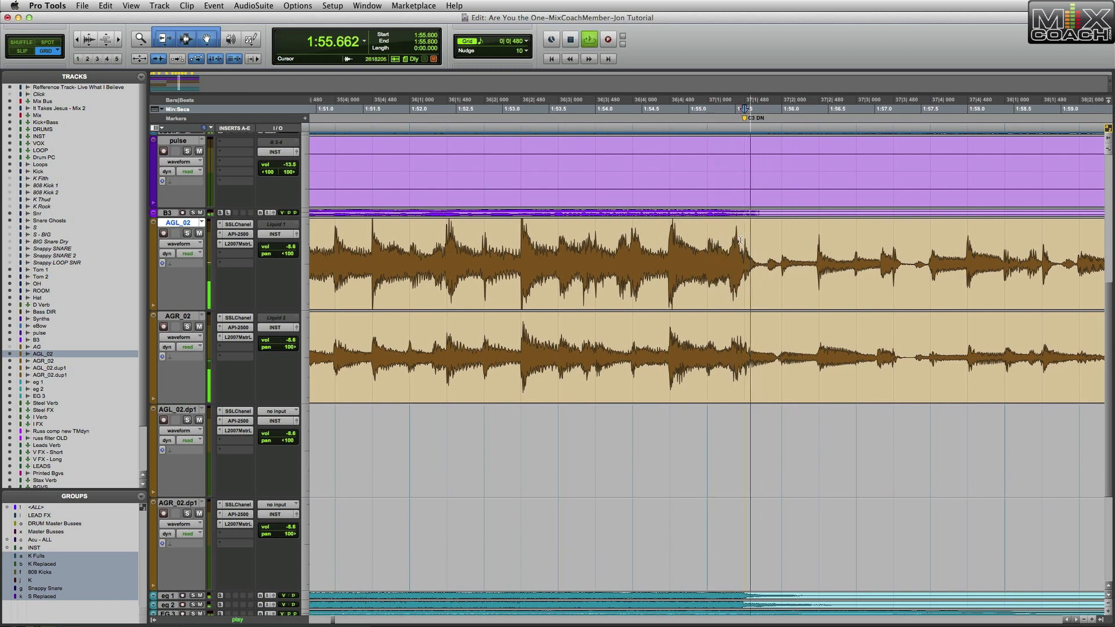
Step: Solo the AGL_02 track and play the transition around the C3 DN marker
left_click(188, 234)
key("space")
key("space")
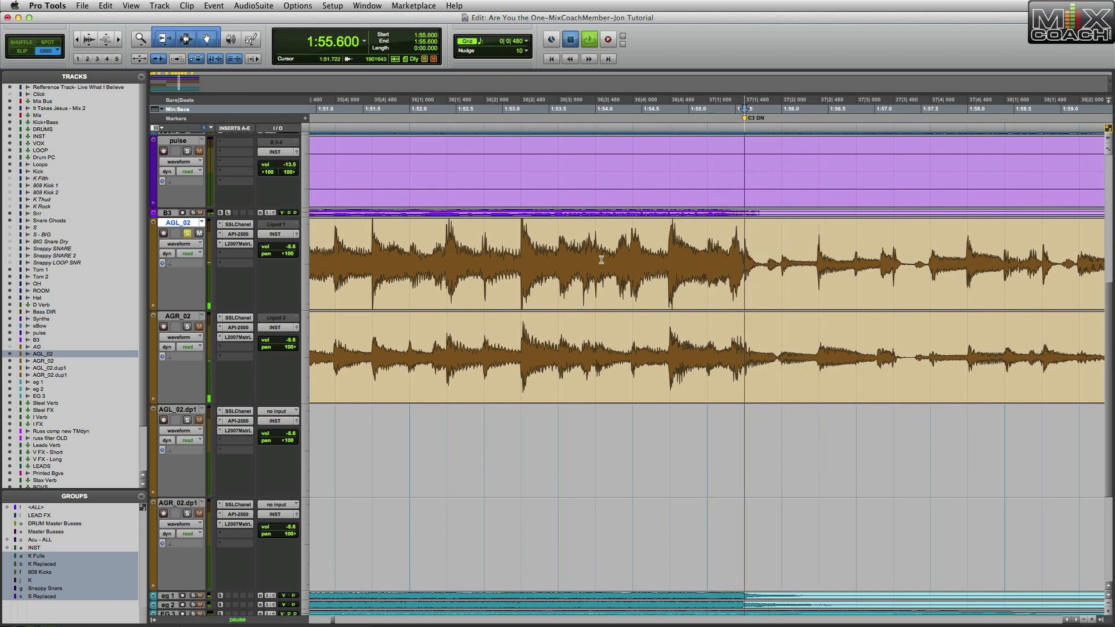
left_click(727, 242)
key("space")
Step: Examine the AGL_02 transients around the C3 DN marker to find the cut point
left_click(744, 240)
key("t")
key("t")
key("t")
key("Tab")
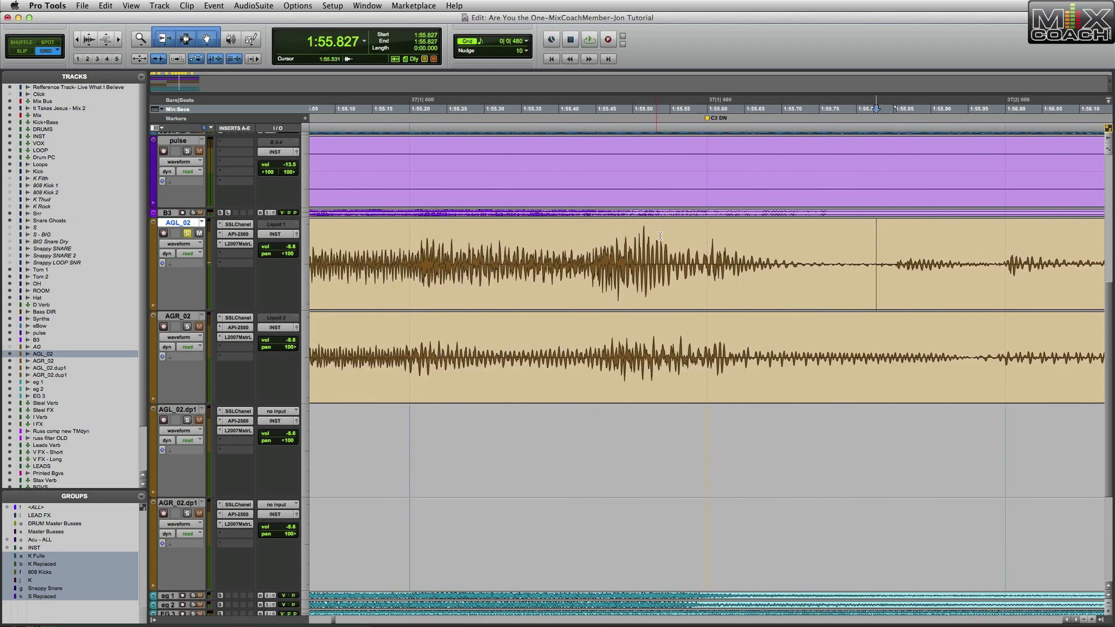
left_click(459, 242)
key("Tab")
key("Tab")
key("Tab")
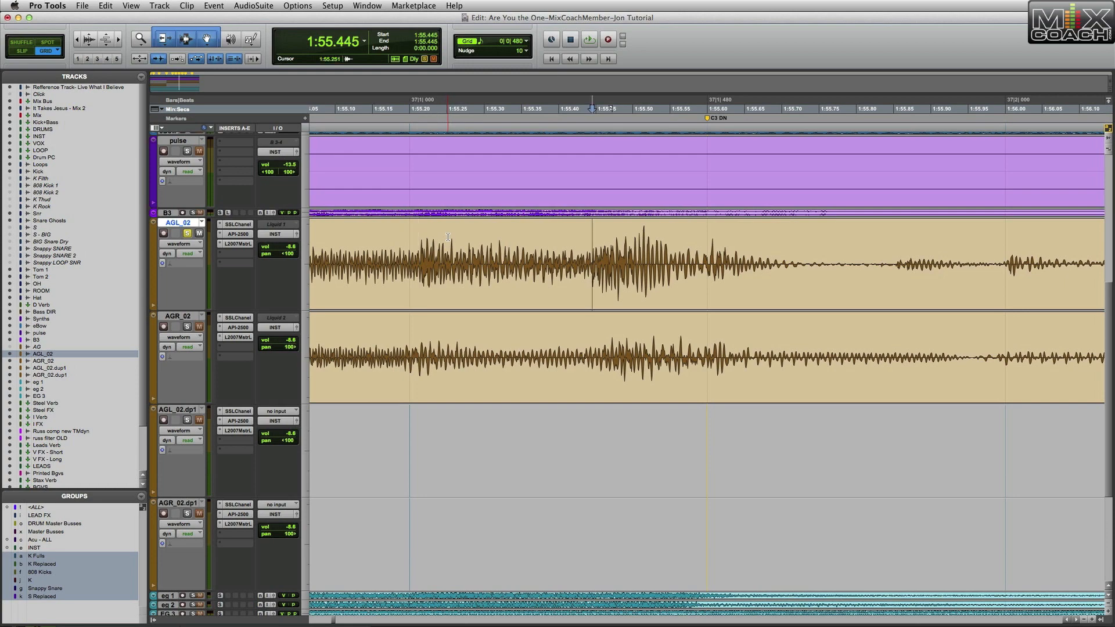
Step: Split the AGL_02 and AGR_02 clips at 1:55.600, on the C3 DN marker
left_click(705, 240)
key("super+e")
left_click(179, 316)
key("super+e")
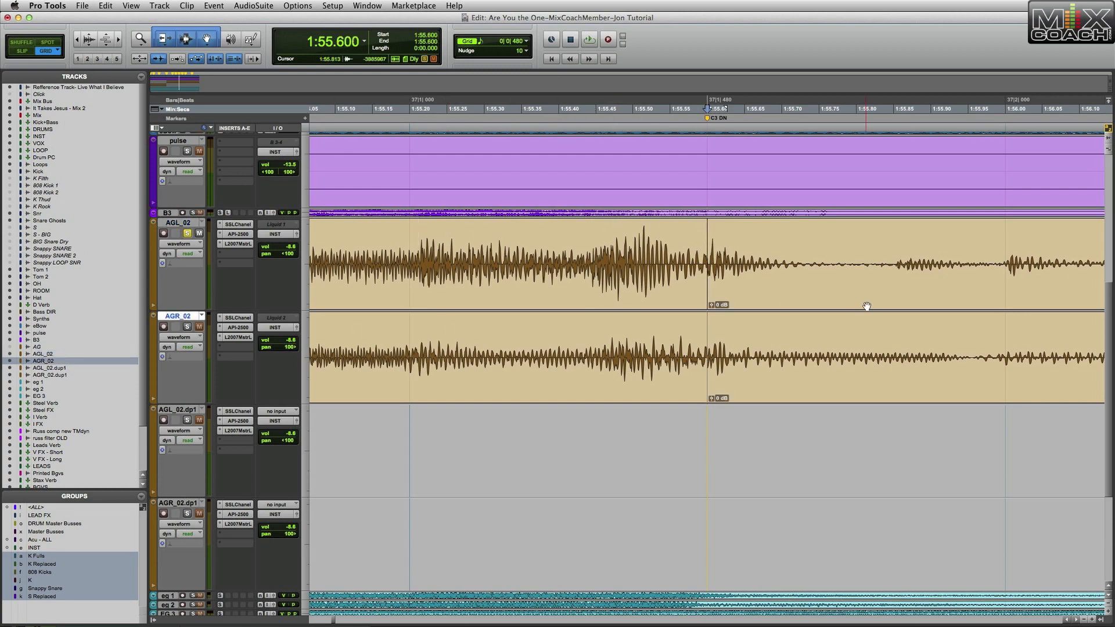
Step: Find the end of the quiet C3 DN section by ear and split the AGL_02 and AGR_02 clips at 2:05.201
key("r")
key("r")
key("r")
key("r")
scroll(844, 306, "right", 5)
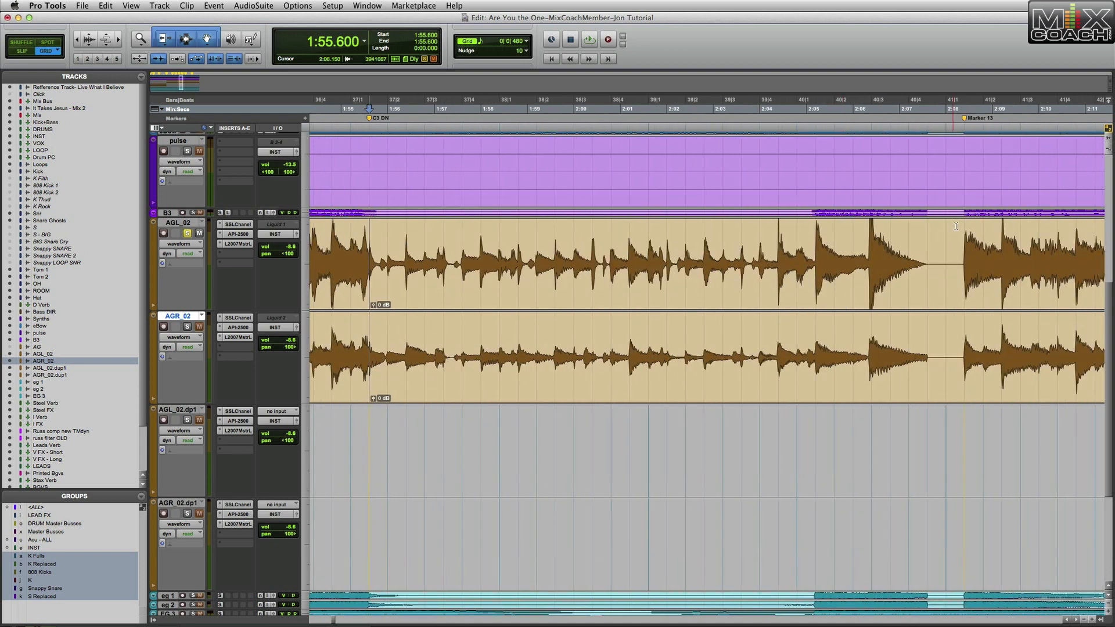
left_click(703, 241)
key("space")
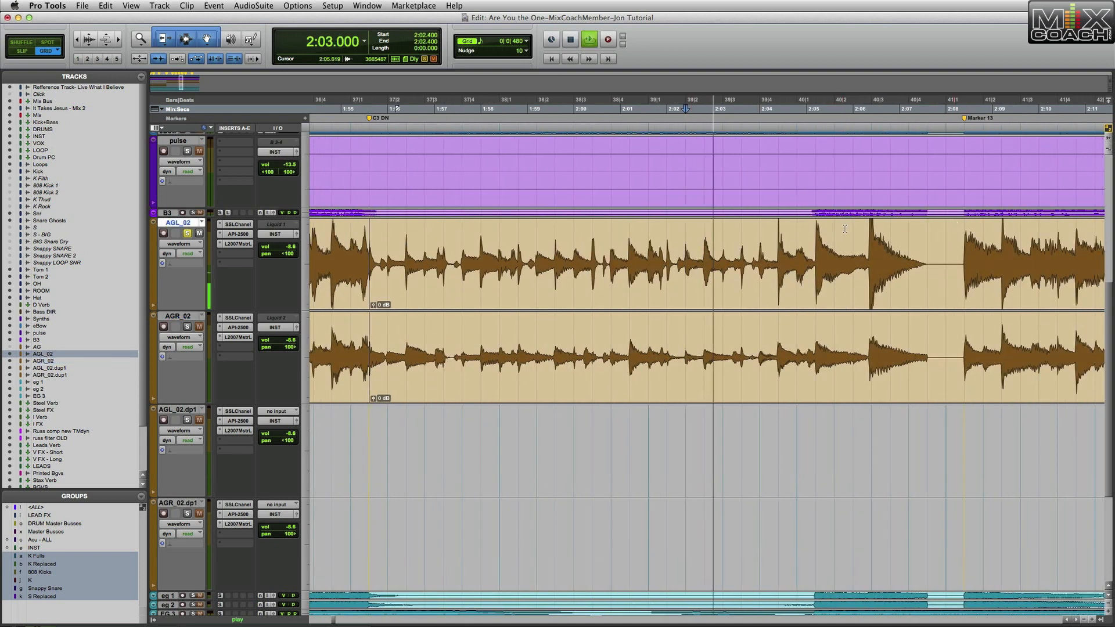
left_click(757, 236)
key("space")
key("super+e")
left_click(179, 316)
key("super+e")
Step: Move the AGL_02 and AGR_02 clips between 1:55.600 and 2:05.201 onto the duplicate tracks at the same timeline position
left_click(698, 324)
double_click(698, 325)
left_click(588, 238, "shift")
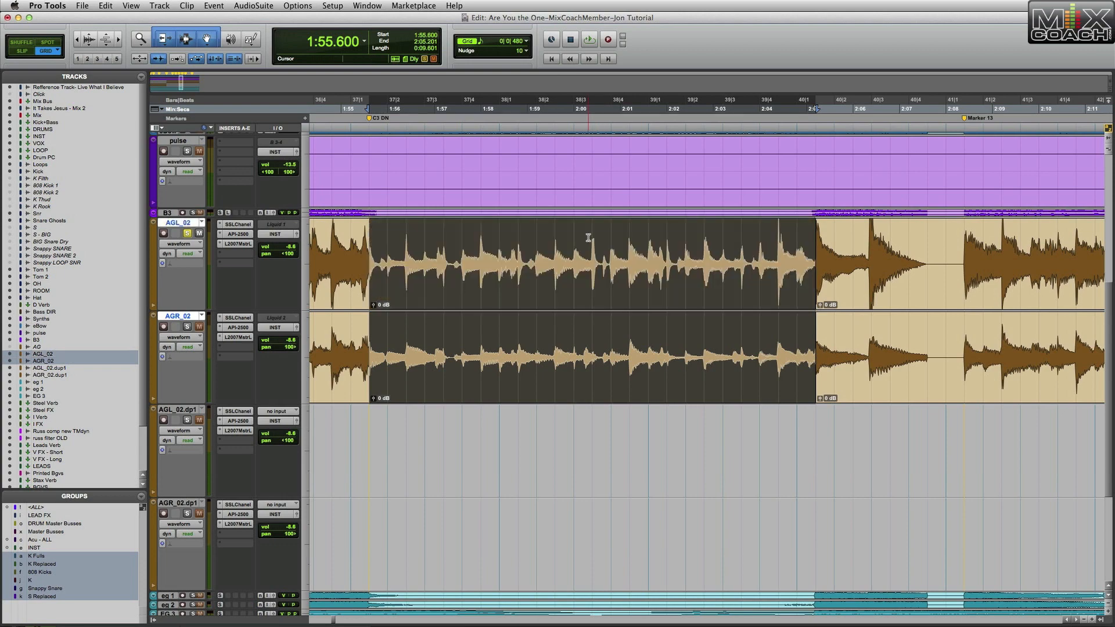
key("super+bracketleft")
key("super+bracketleft")
key("super+bracketleft")
left_click_drag(679, 296, 677, 464)
scroll(548, 415, "left", 2)
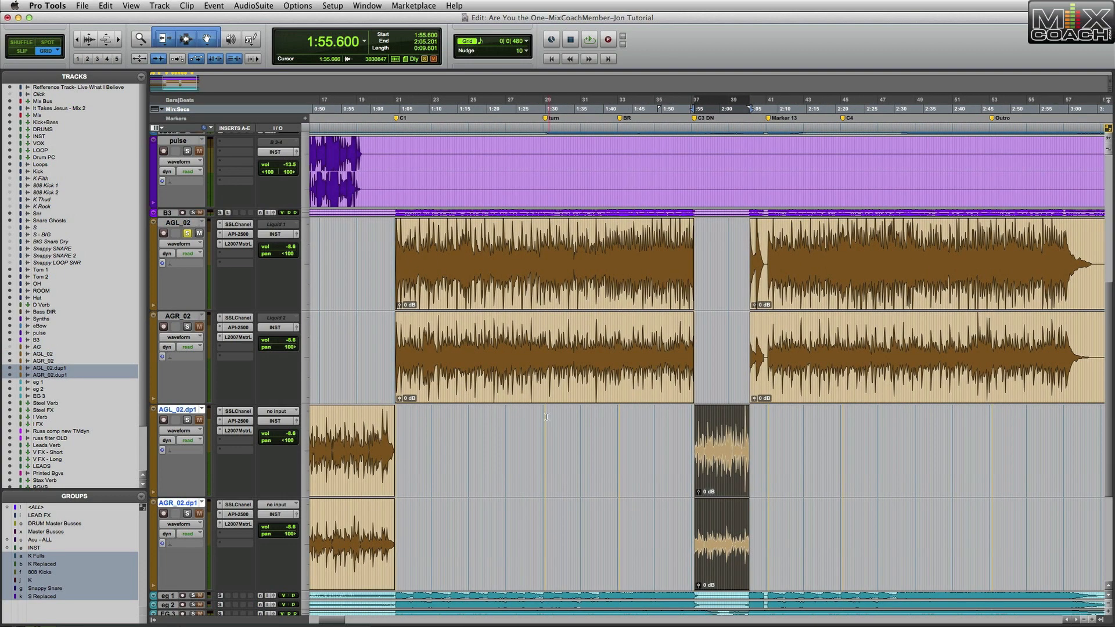
Step: Display the clip gain line on the clips
scroll(547, 417, "left", 10)
left_click(385, 420)
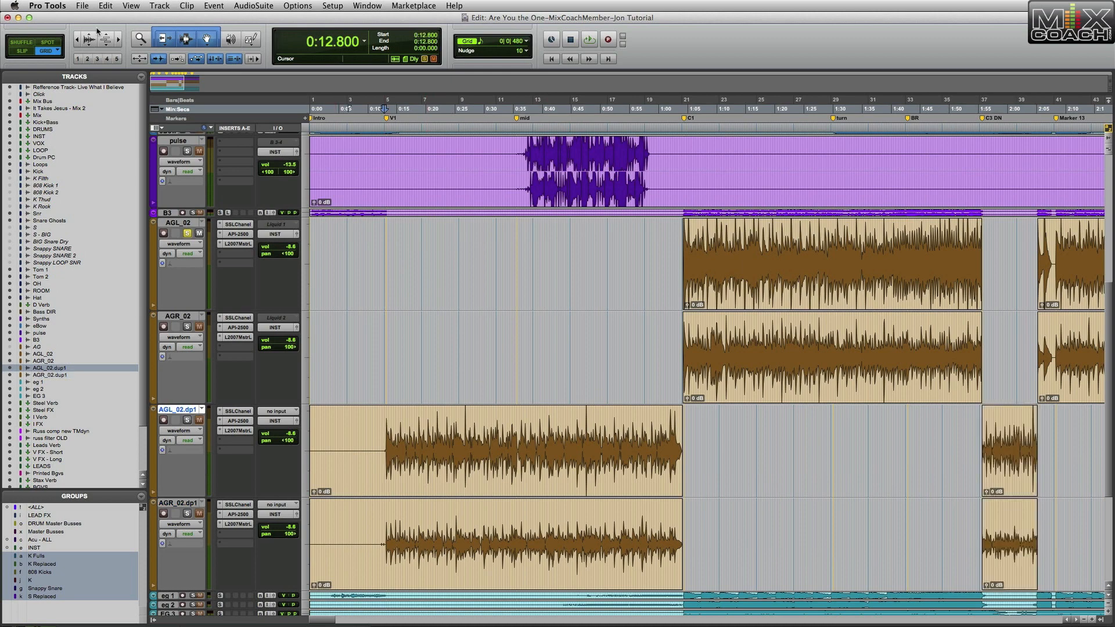
left_click(130, 5)
mouse_move(174, 76)
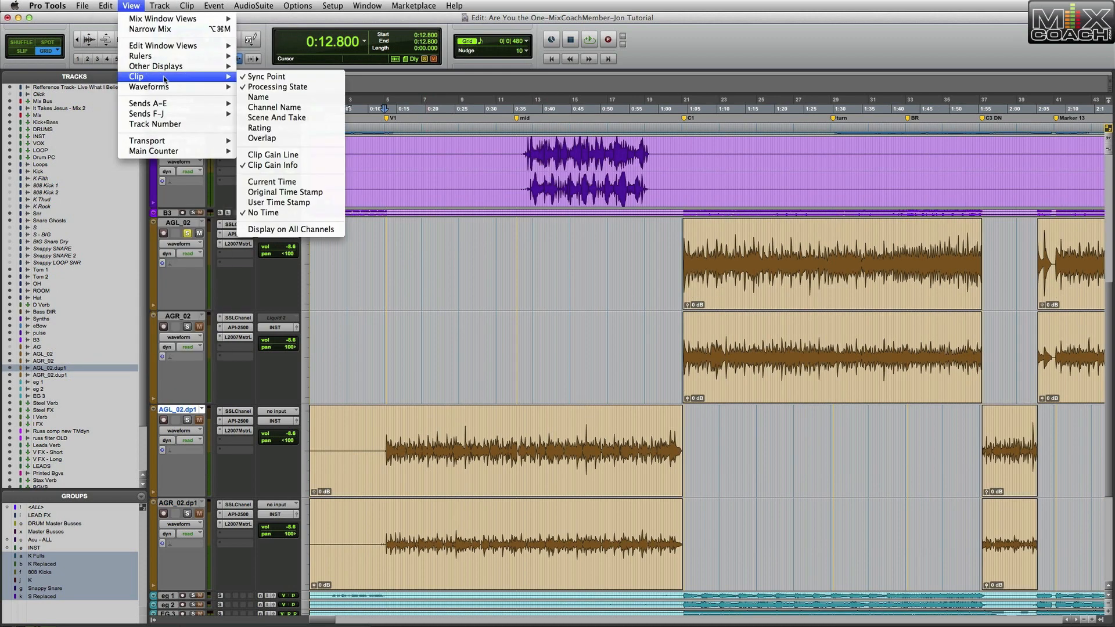
left_click(279, 142)
Step: Raise the clip gain of the verse and C3 DN clips on both duplicate tracks to +3.7 dB
double_click(612, 417)
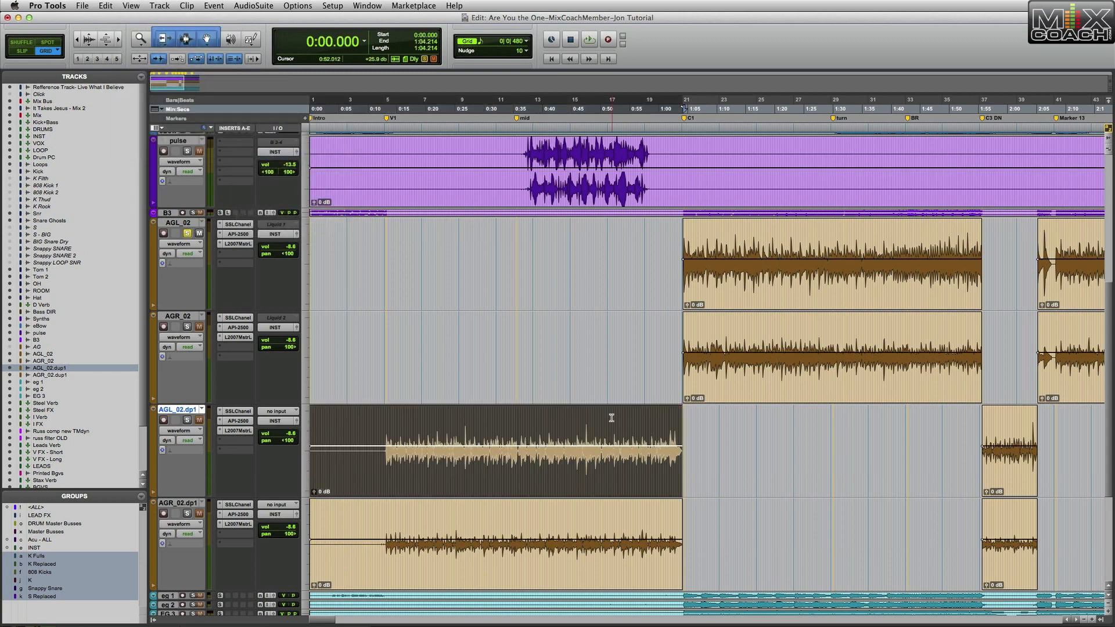
left_click(182, 504, "shift")
left_click_drag(537, 447, 537, 441)
scroll(537, 443, "up", 1)
left_click_drag(1078, 433, 933, 522)
left_click_drag(1007, 450, 1010, 408)
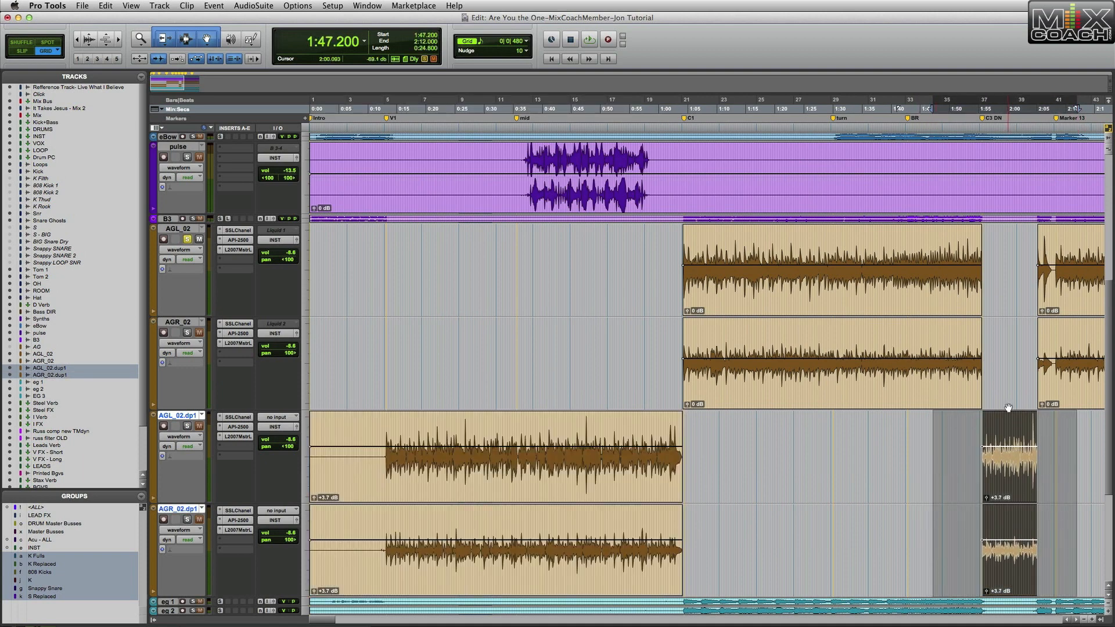
Step: Play the transition into marker C1 and turn off solo on the AGL_02 track
scroll(721, 372, "right", 3)
left_click(589, 255)
key("space")
left_click(187, 240)
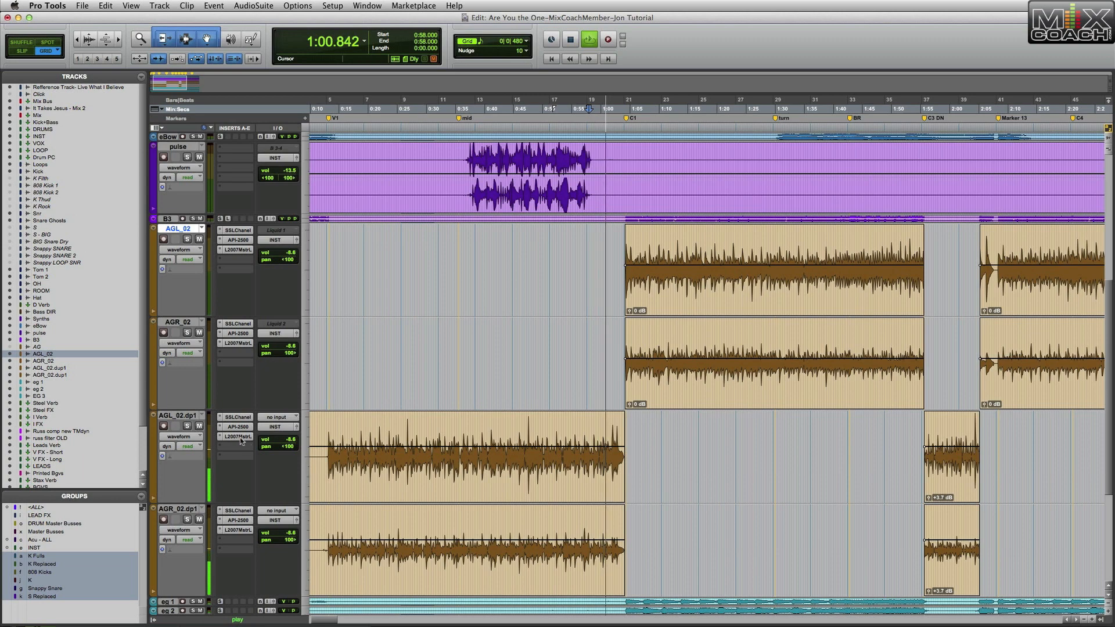
Step: Open the SSLChannel plug-in on the AGL_02.dup1 track and stop playback
left_click(249, 416)
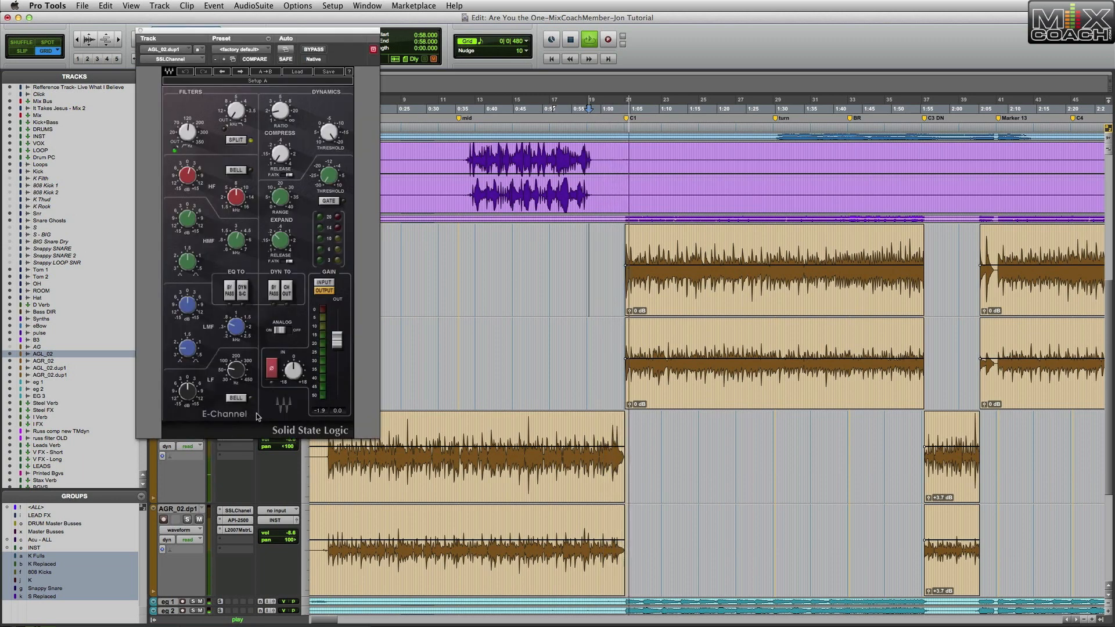
key("space")
Step: Undo the clip gain changes on the duplicate tracks' clips
scroll(572, 317, "left", 2)
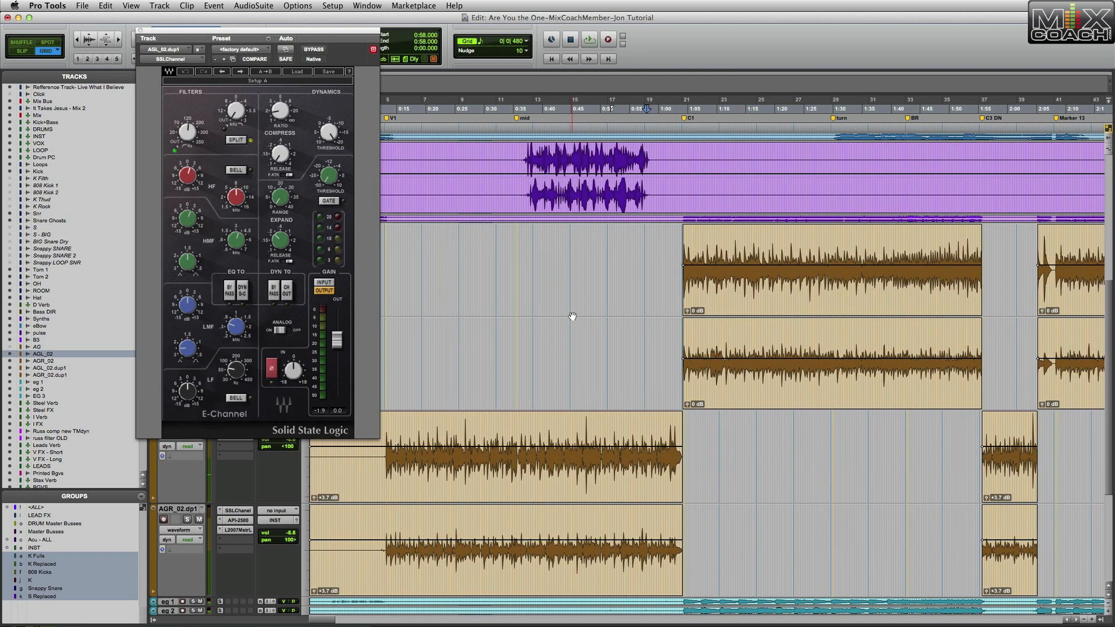
key("super+z")
key("super+z")
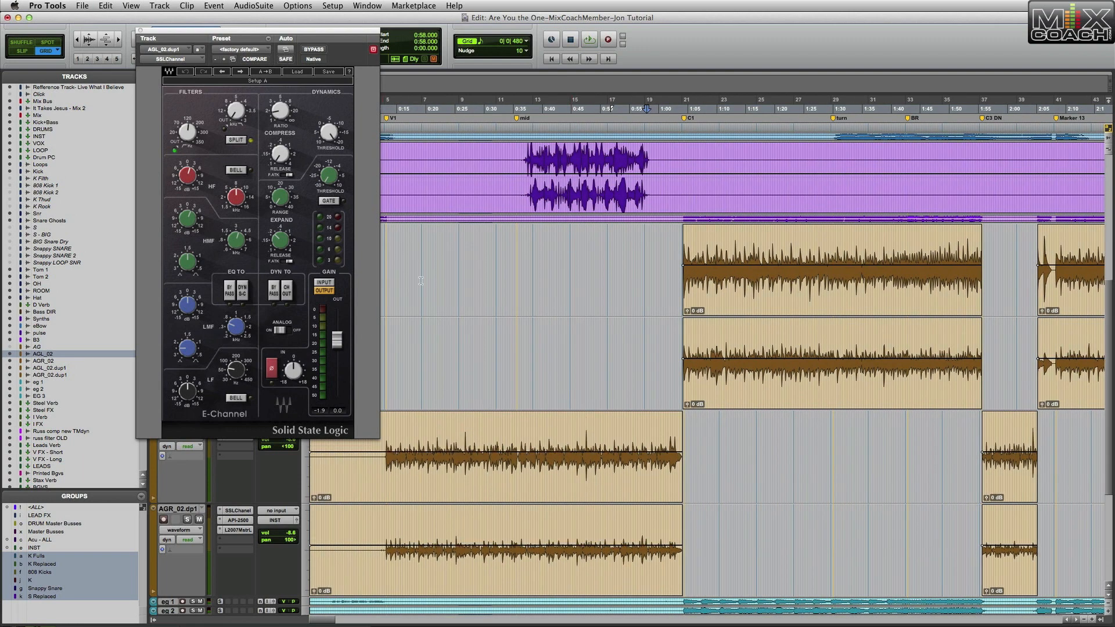
Step: Move the SSLChannel window clear of the track controls and play the verse on the duplicate tracks
left_click(450, 242)
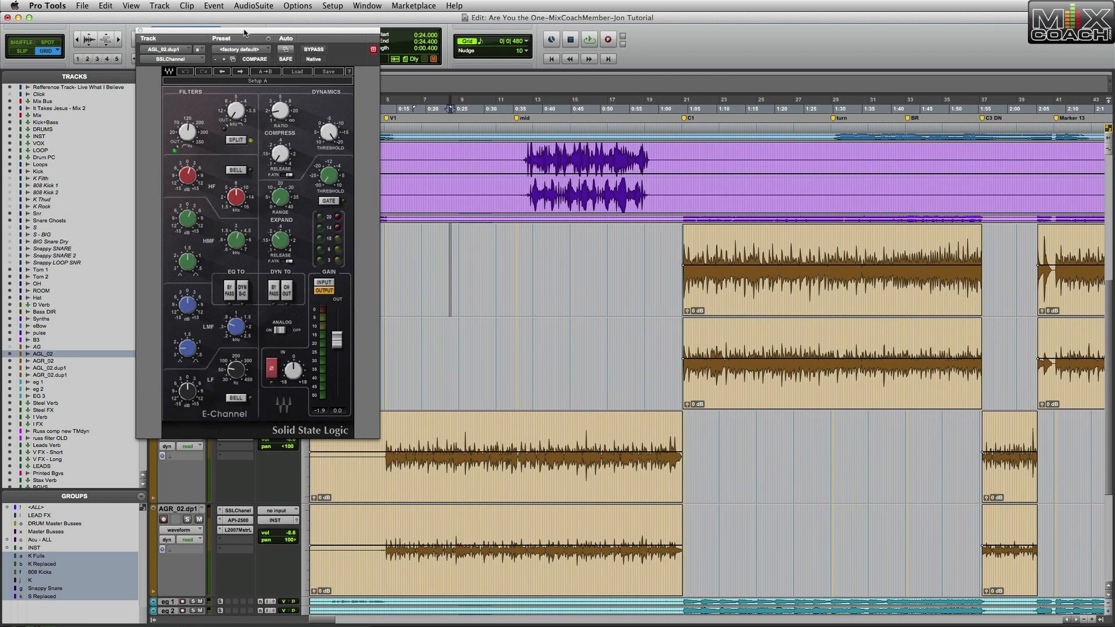
left_click_drag(245, 32, 431, 24)
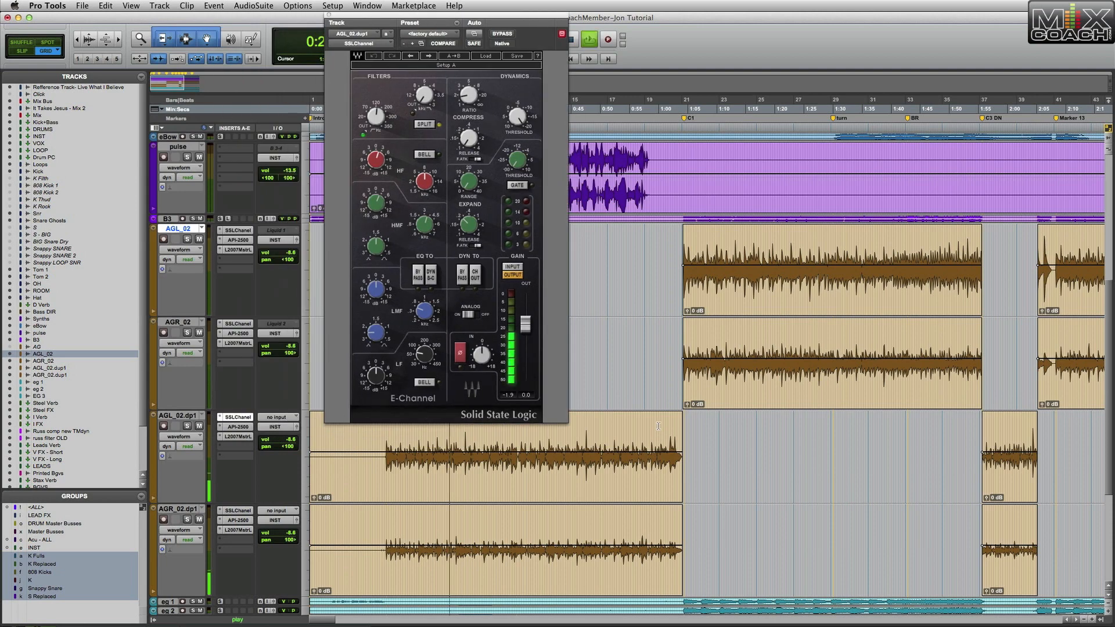
left_click(496, 434)
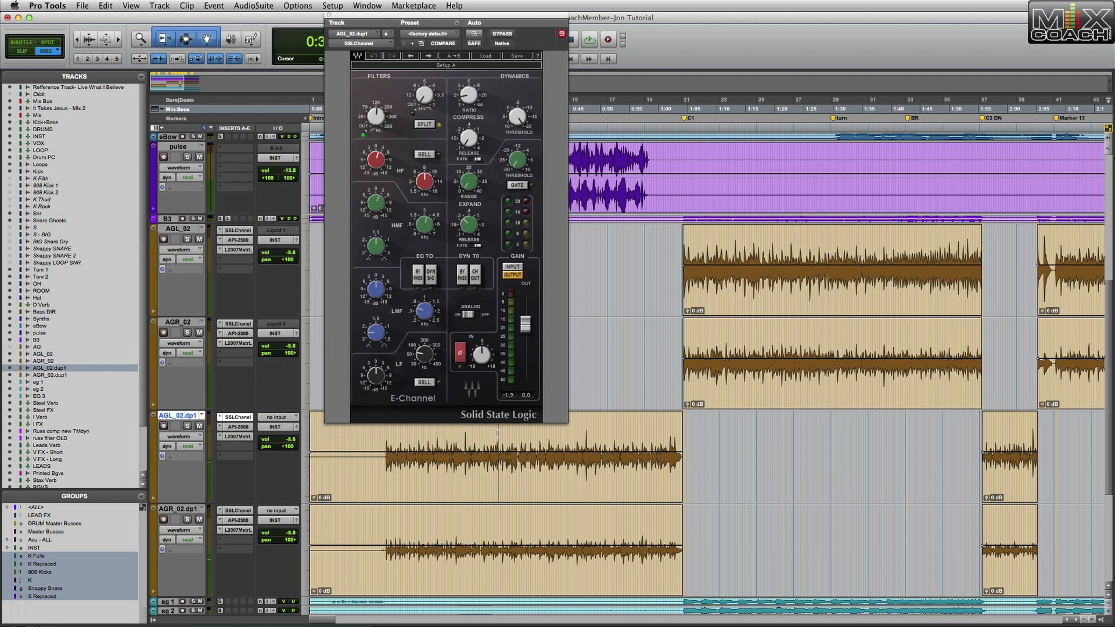
key("space")
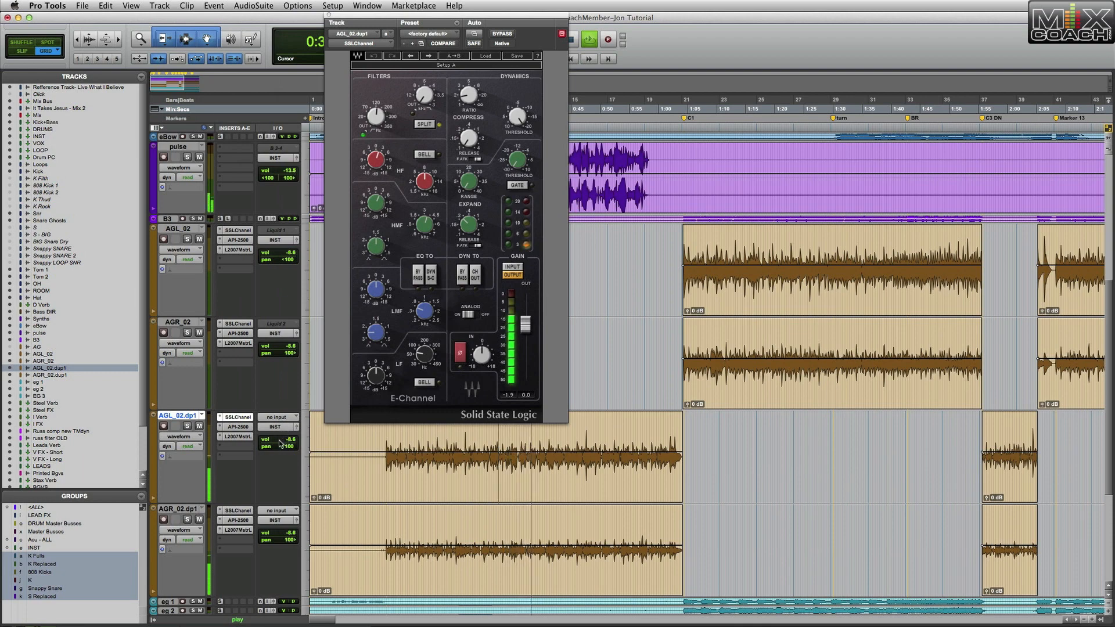
key("space")
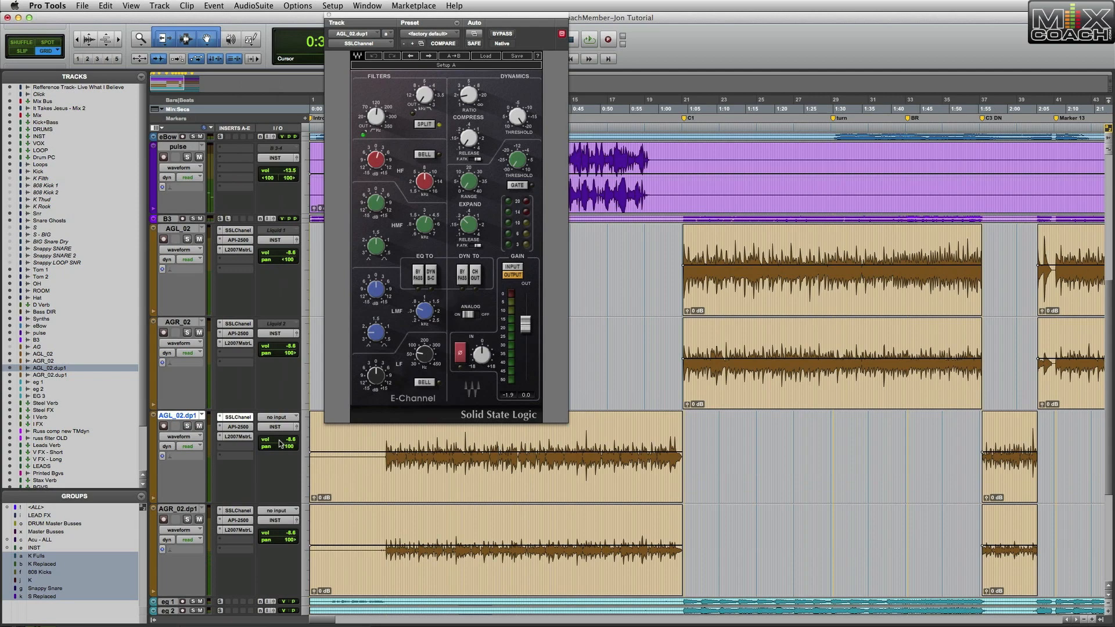
Step: Raise the track volume of AGL_02.dup1 to -6.0 dB and of AGR_02.dup1 to -5.9 dB
left_click(279, 445)
left_click_drag(282, 442, 284, 447)
left_click_drag(284, 533, 302, 597)
Step: Play the transition into marker C1 to check the level match between the duplicate and original guitar tracks
scroll(615, 429, "right", 2)
left_click(615, 417)
key("space")
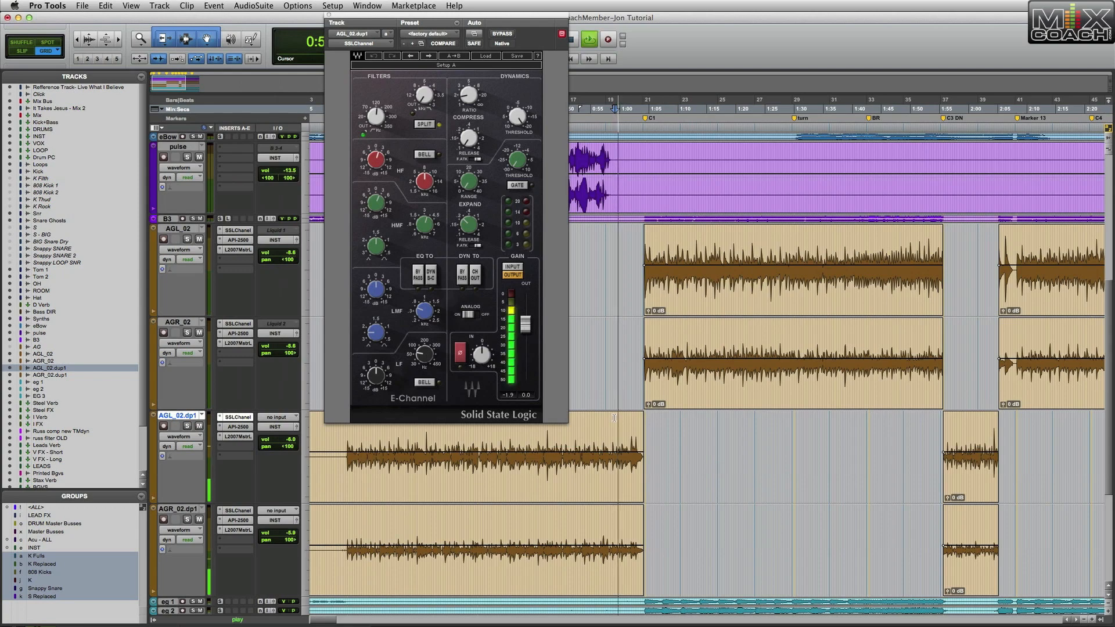
Step: Replay the transition into marker C1 to compare the guitar levels, bring up the mixer, and stop playback
key("space")
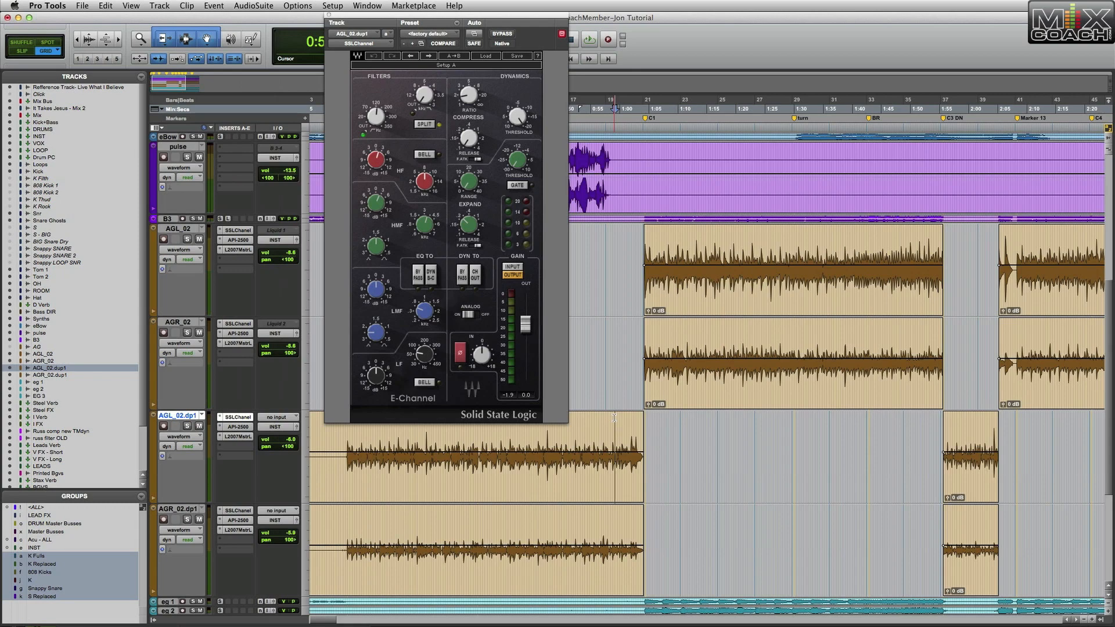
key("space")
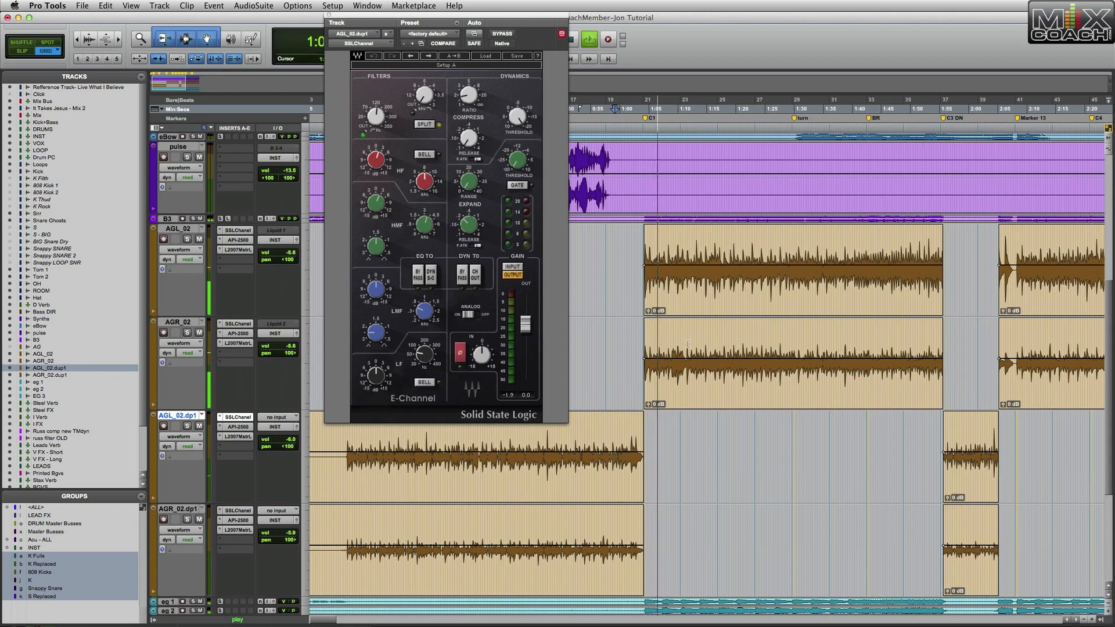
key("super+equal")
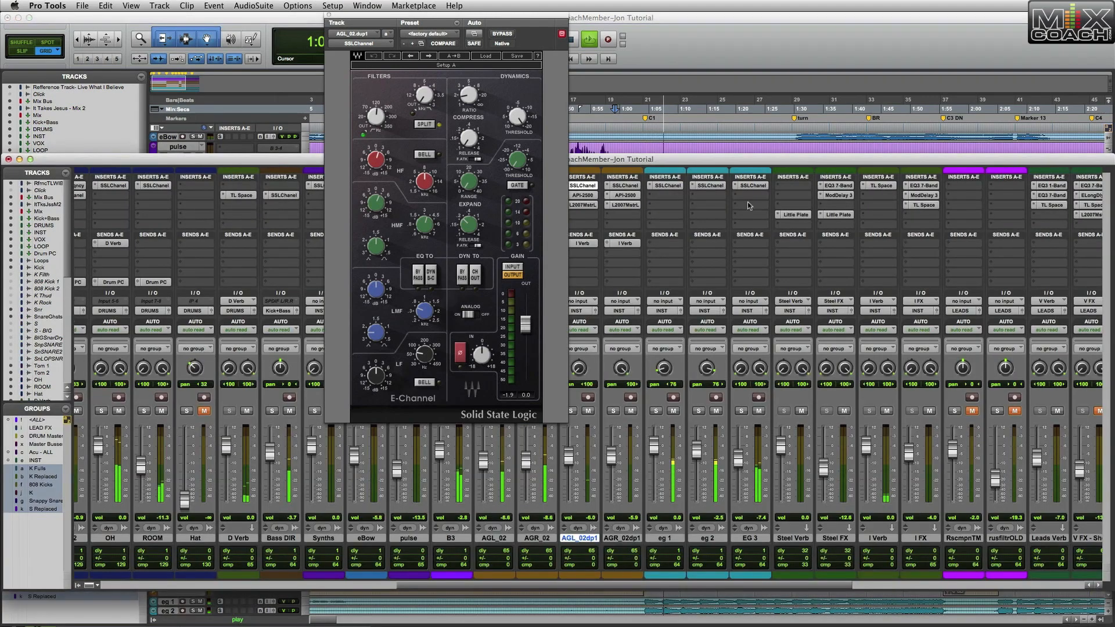
left_click(330, 16)
key("space")
Step: Adjust the high-pass filter and the low-frequency EQ band in the SSLChannel processing of the duplicate acoustic guitar tracks
left_click(583, 186)
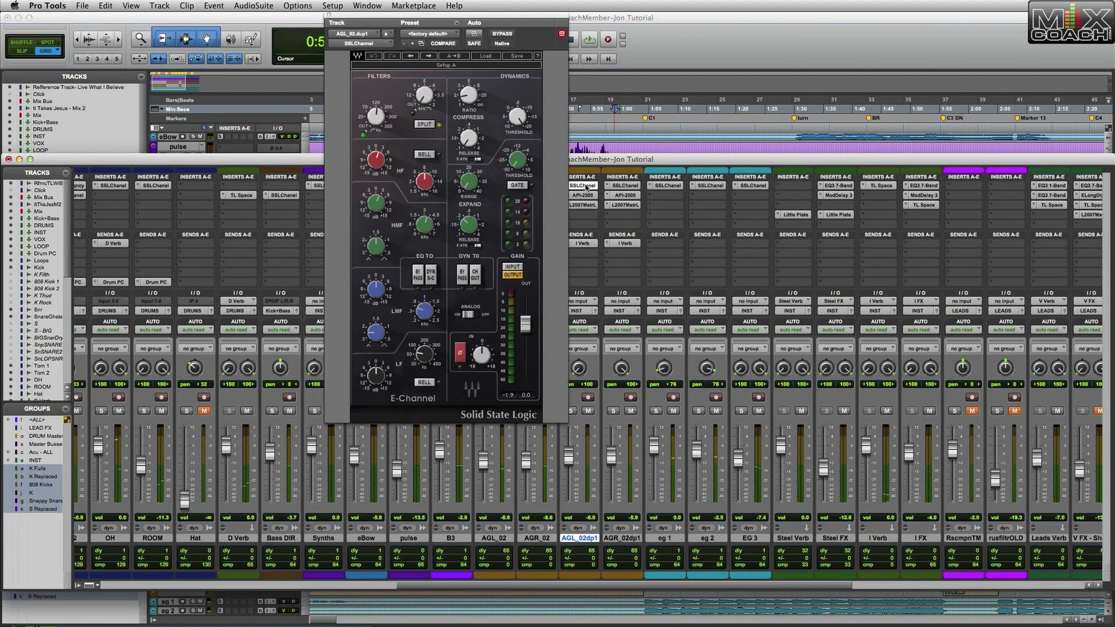
left_click_drag(376, 113, 376, 110)
left_click(629, 186)
left_click_drag(425, 354, 387, 372)
left_click(591, 189)
Step: Play the transition into marker C1 with the new EQ, return to the edit view, and close the SSLChannel window
key("space")
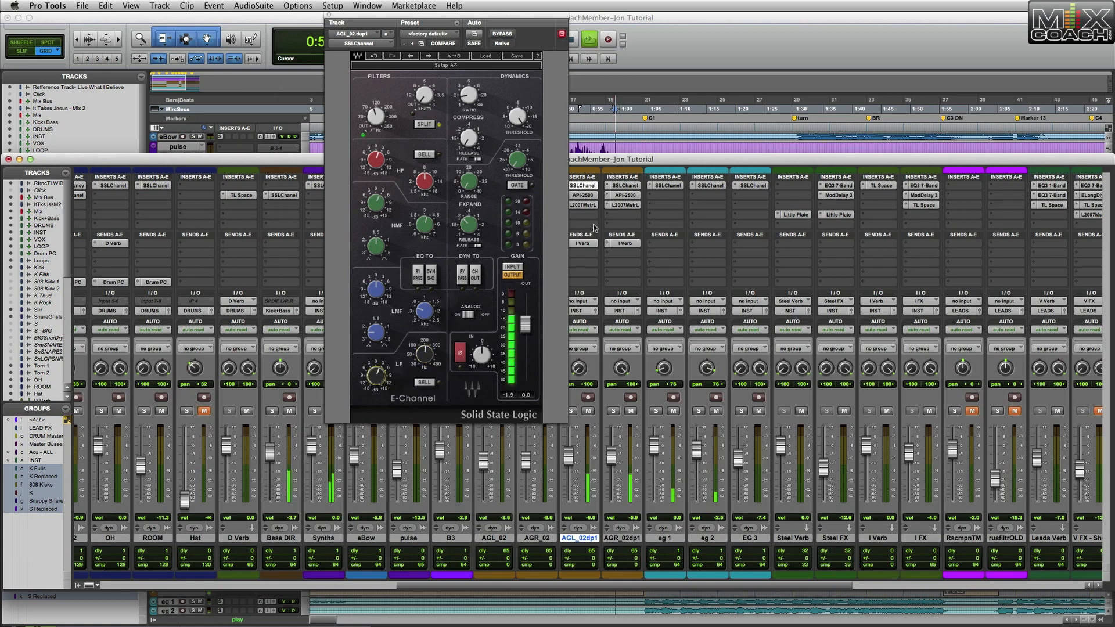
key("super+equal")
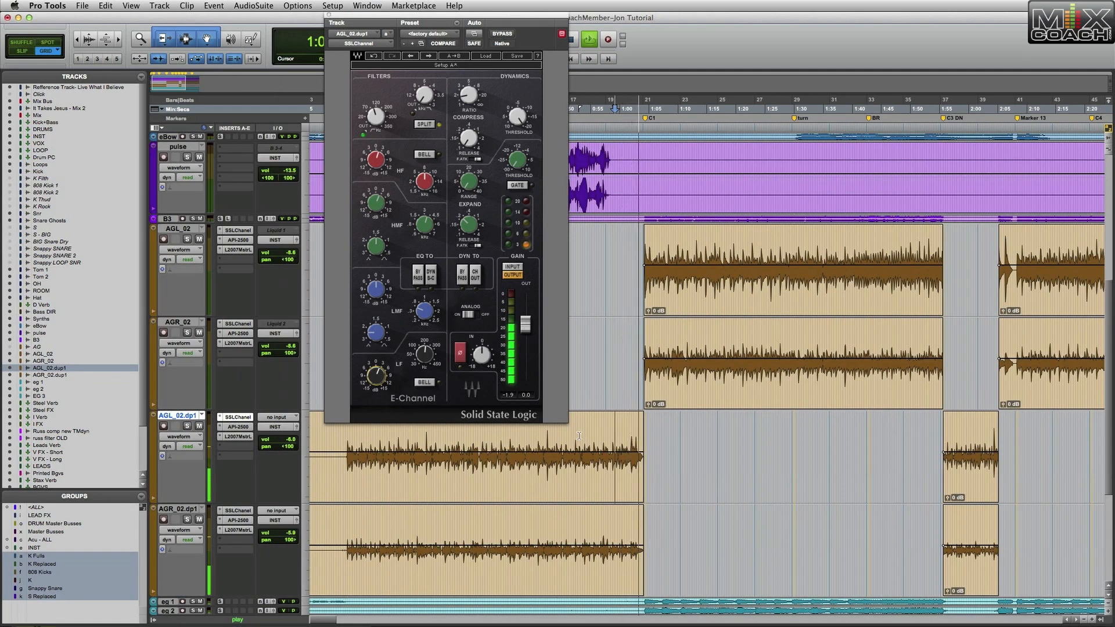
scroll(579, 435, "down", 5)
scroll(622, 472, "up", 8)
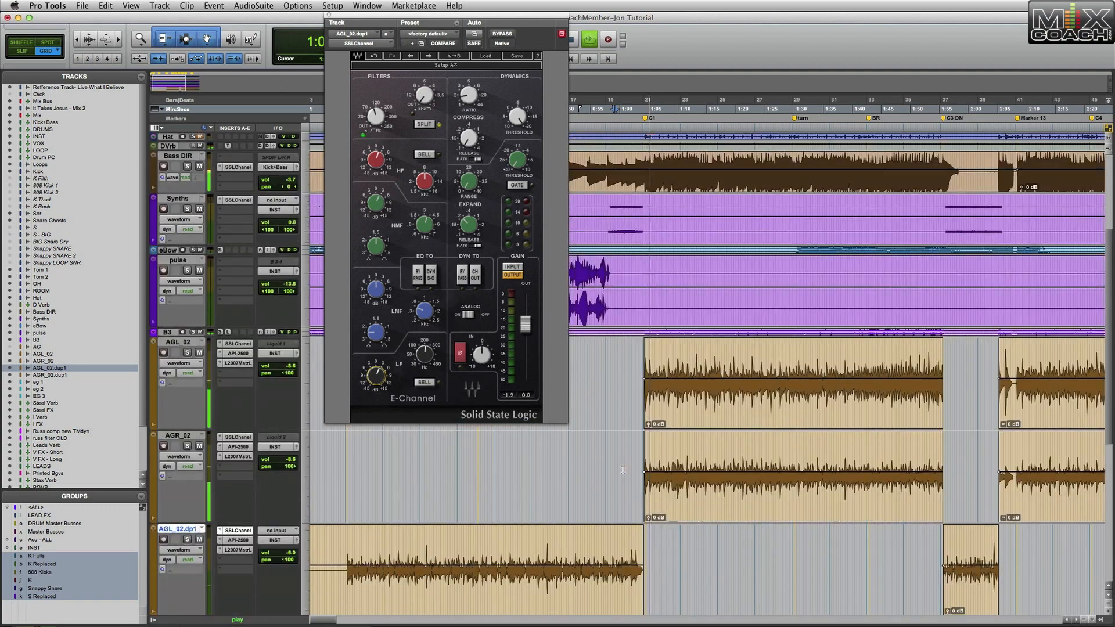
left_click(329, 14)
key("space")
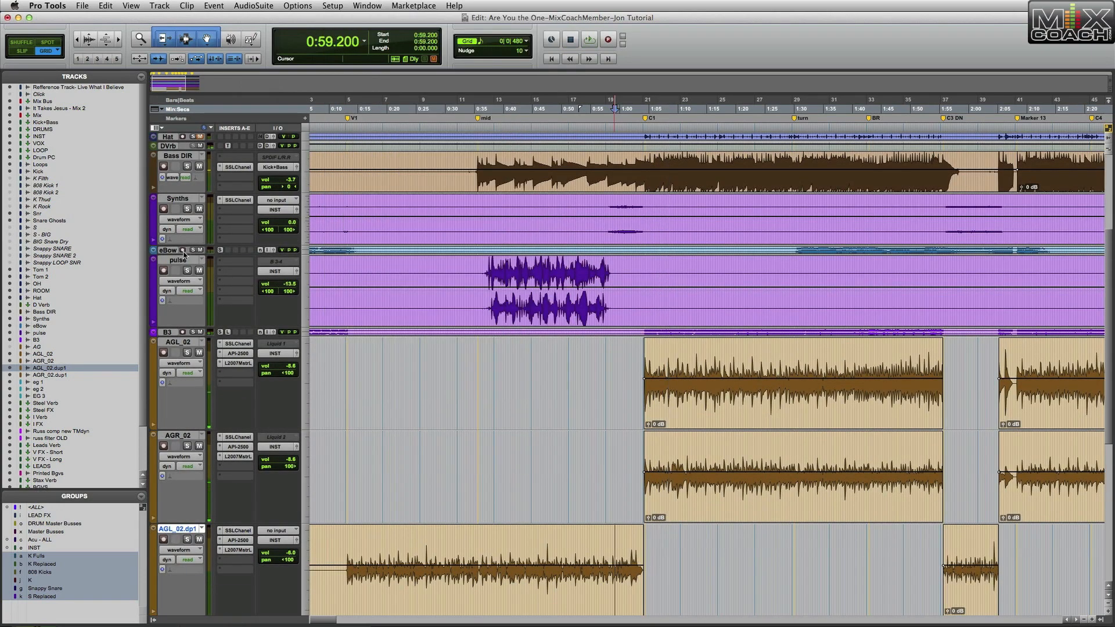
Step: Enlarge the height of the eg 1 electric guitar track below the duplicate acoustic guitar tracks
left_click_drag(186, 254, 186, 383)
scroll(444, 336, "down", 10)
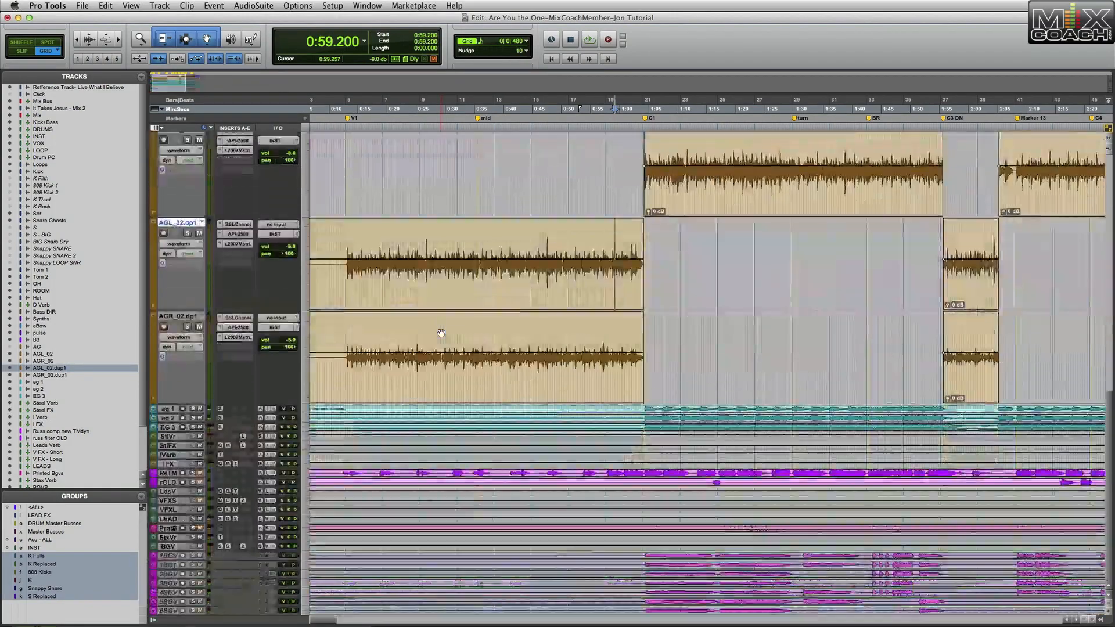
left_click_drag(169, 413, 169, 473)
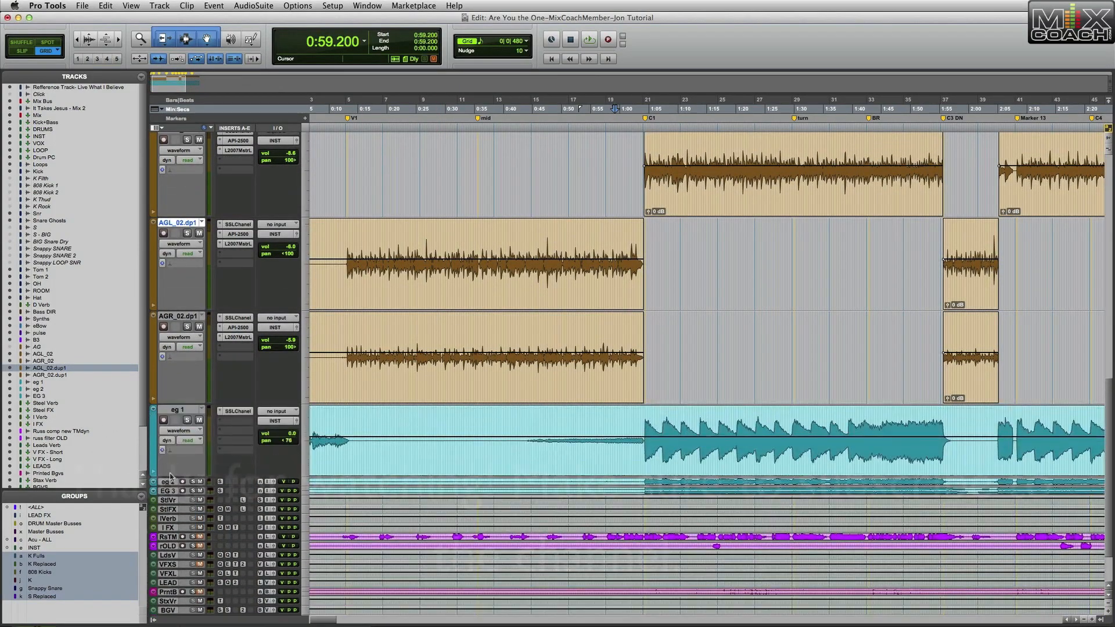